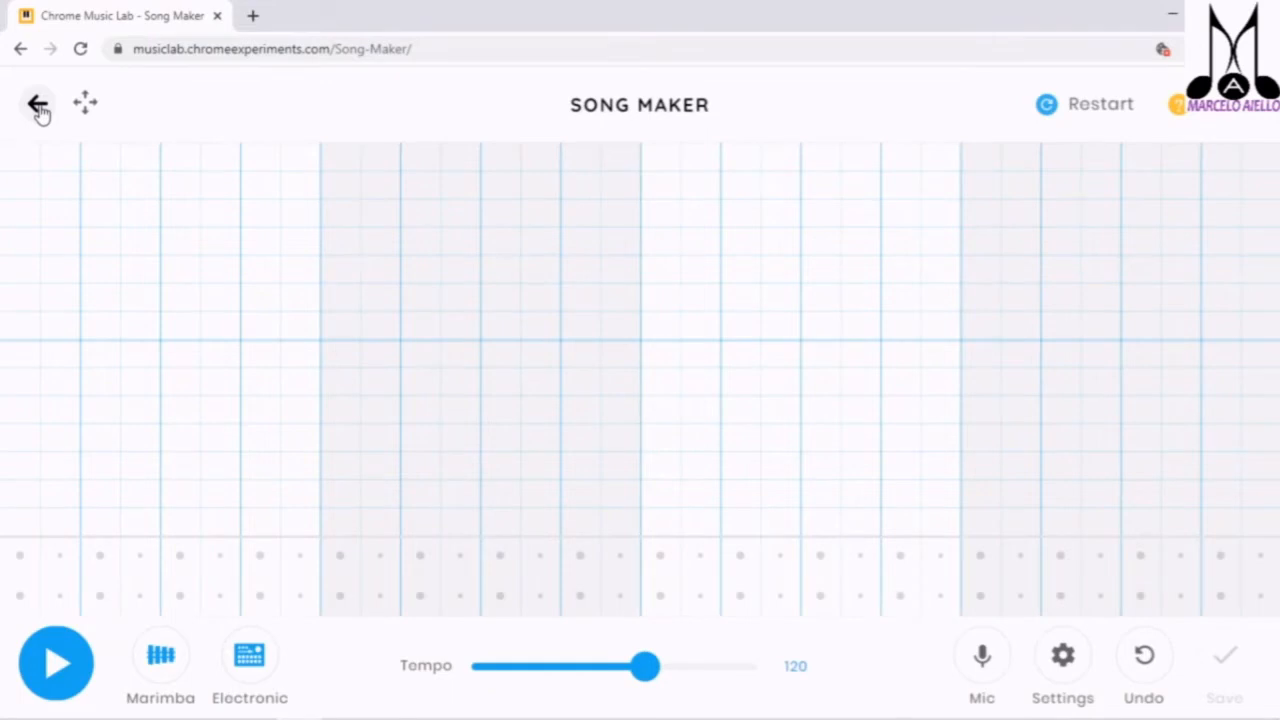
- Go back to the Chrome Music Lab home page and reopen the Song Maker experiment
left_click(38, 108)
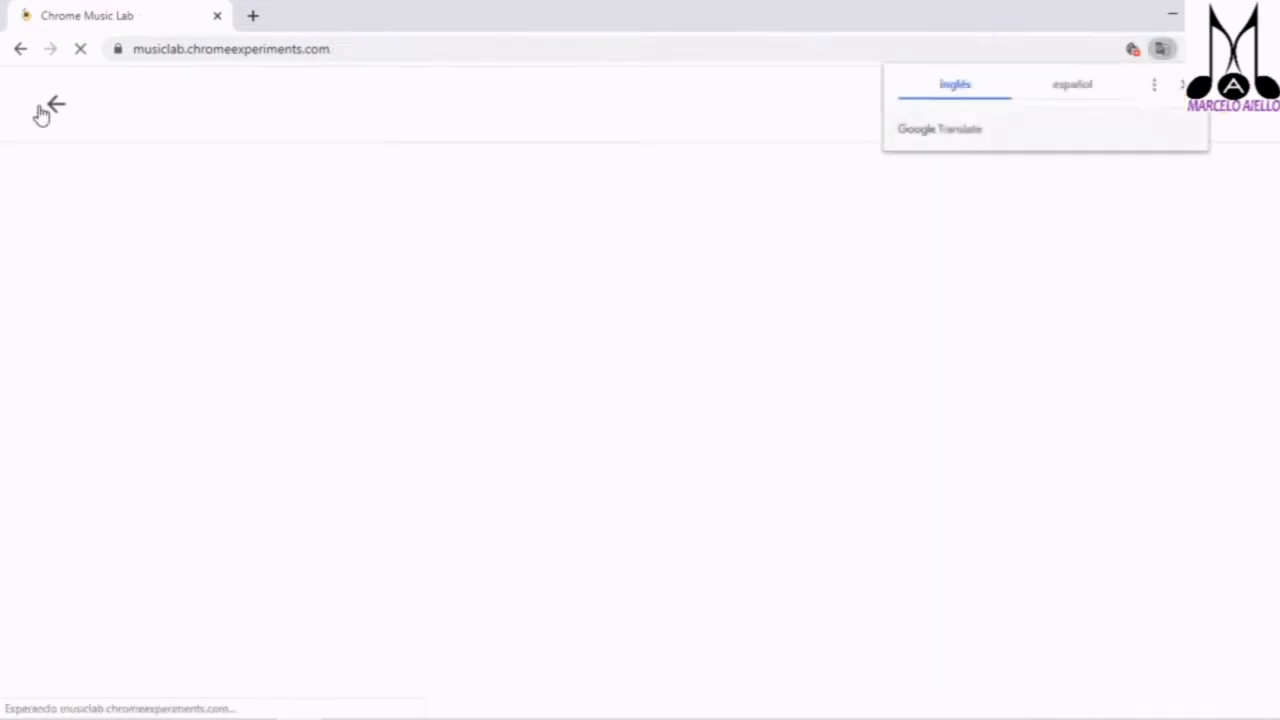
mouse_move(166, 286)
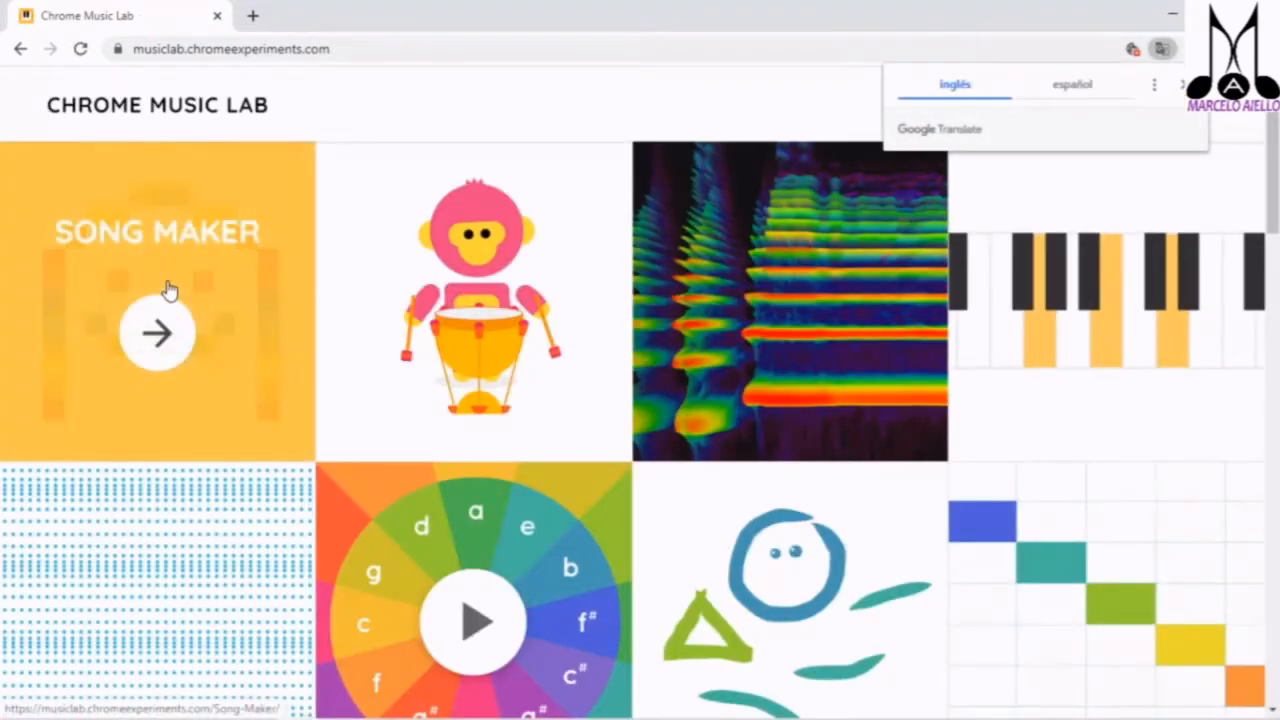
left_click(161, 332)
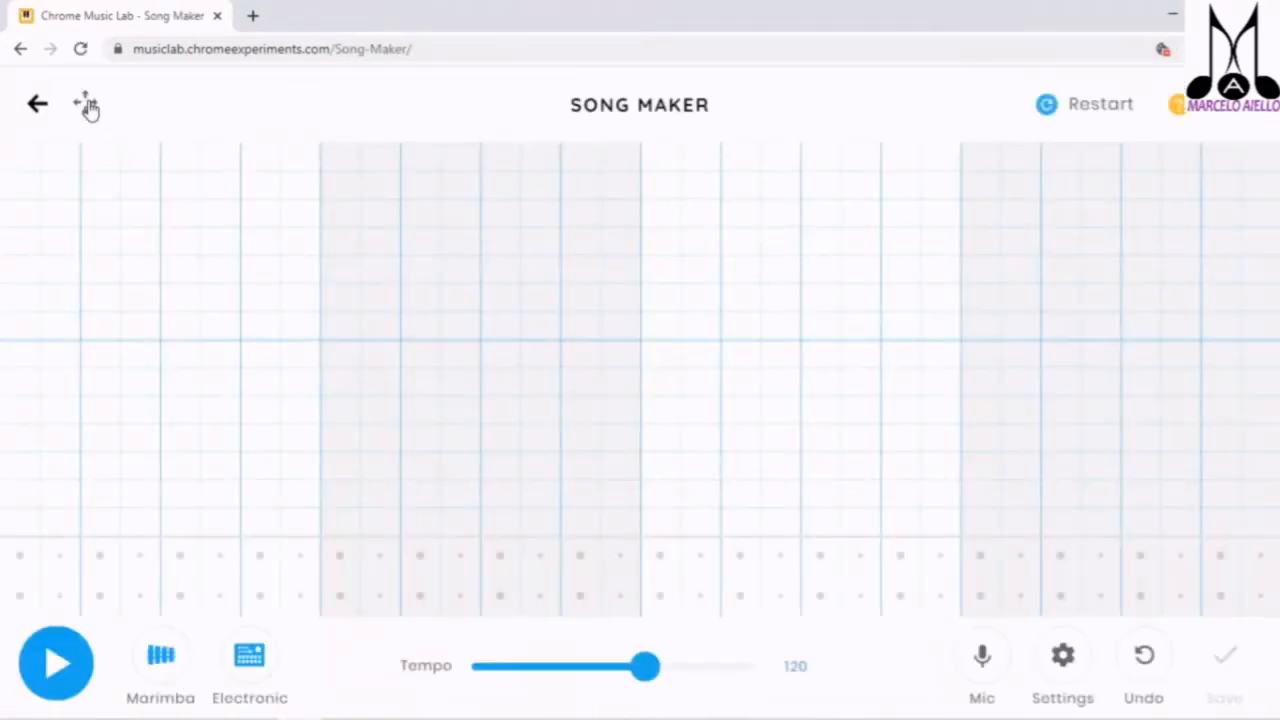
- Show the arrow controls for placing notes and cycle through the melody instruments, settling on Piano
left_click(88, 107)
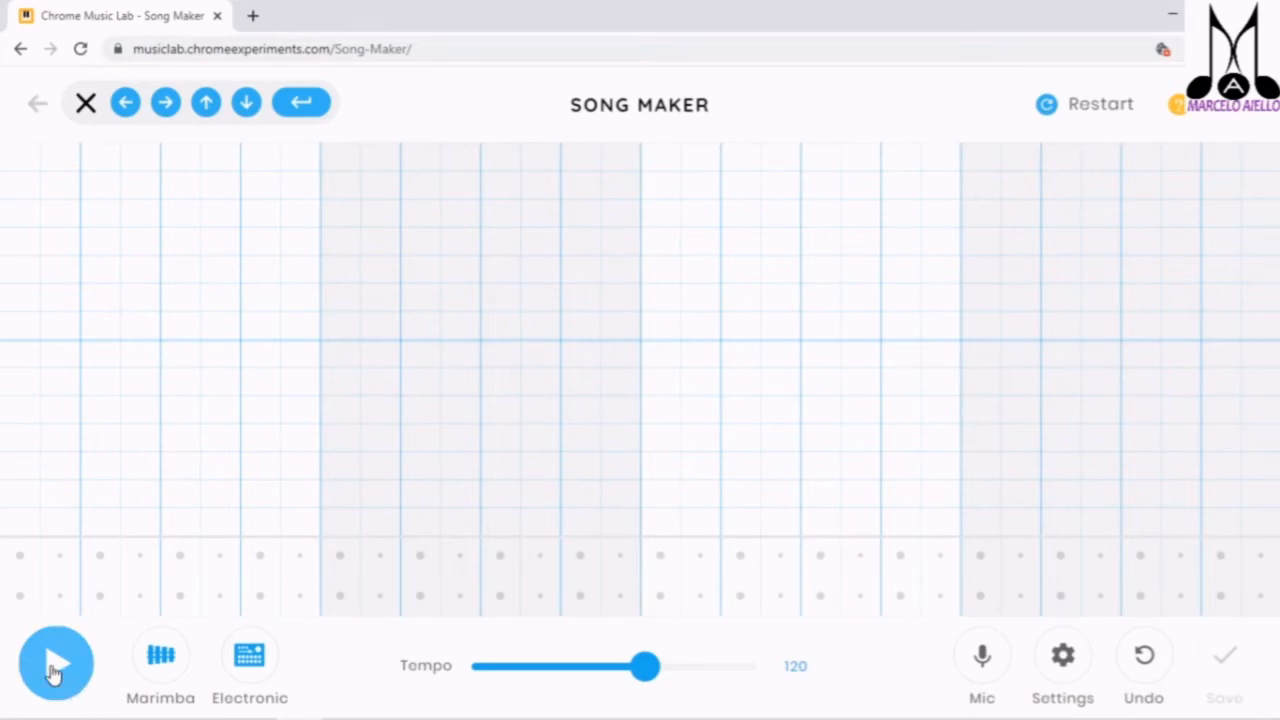
left_click(160, 670)
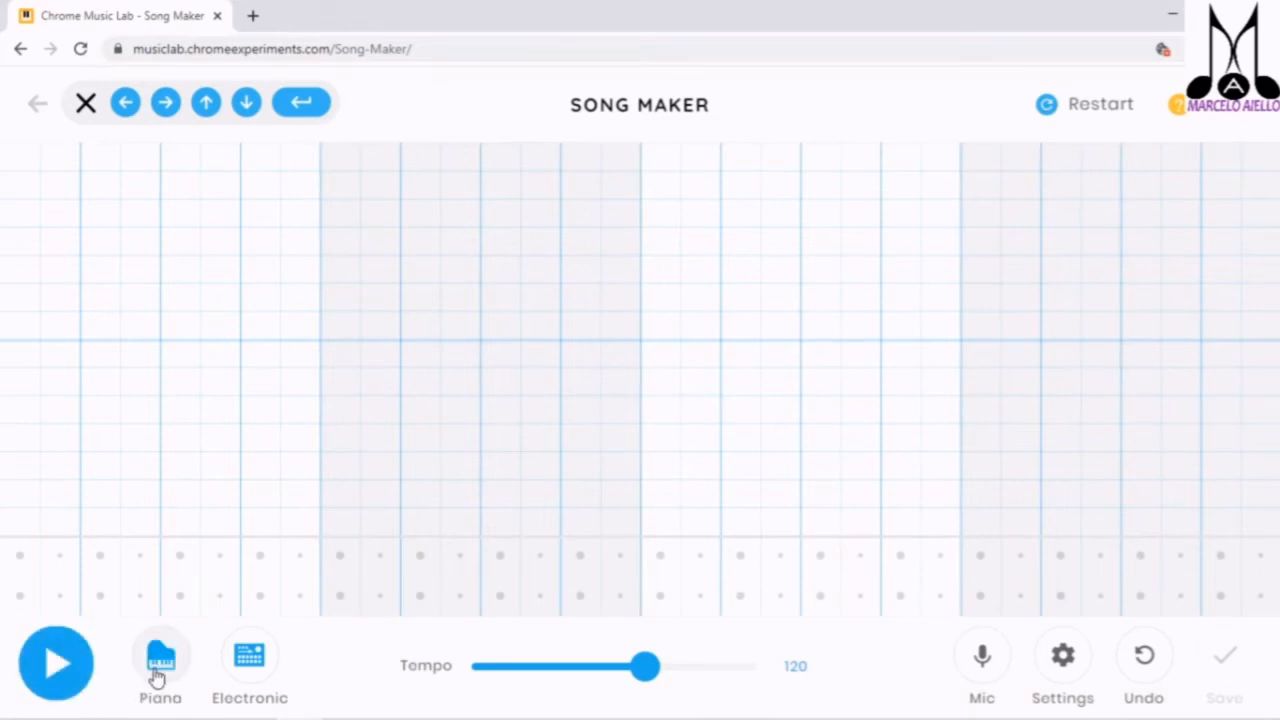
left_click(158, 672)
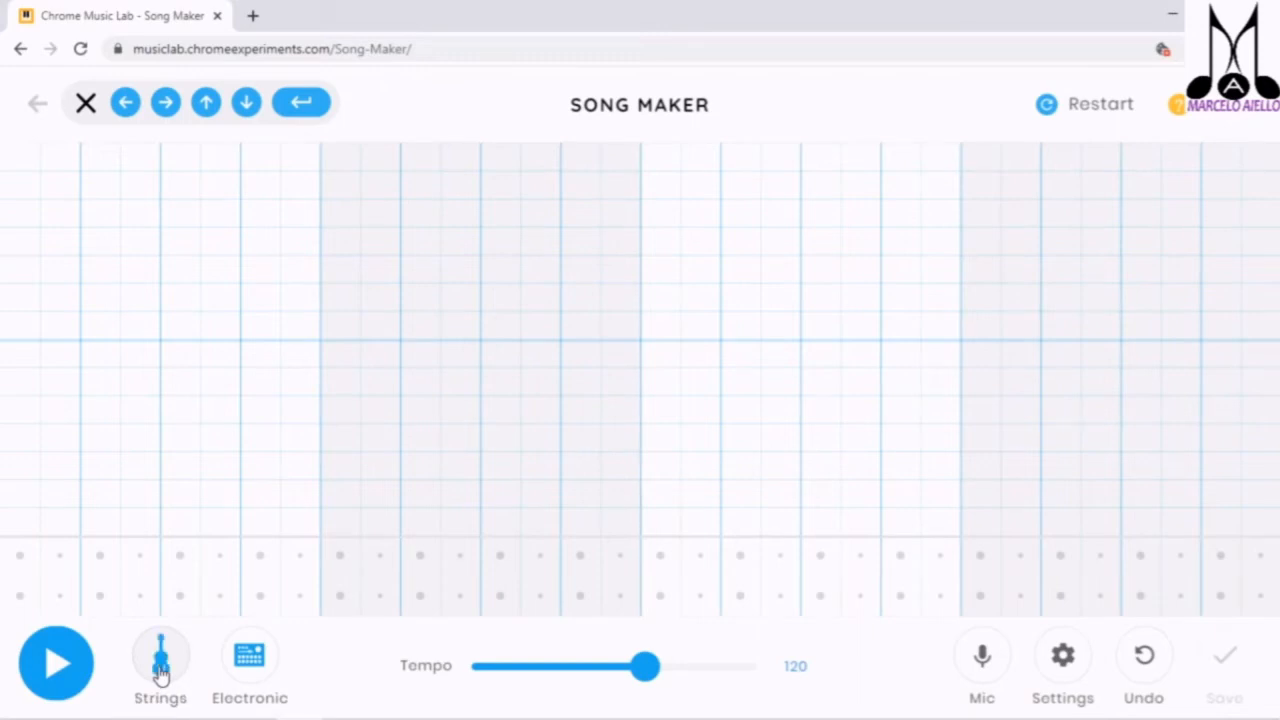
left_click(160, 672)
left_click(160, 672)
left_click(161, 672)
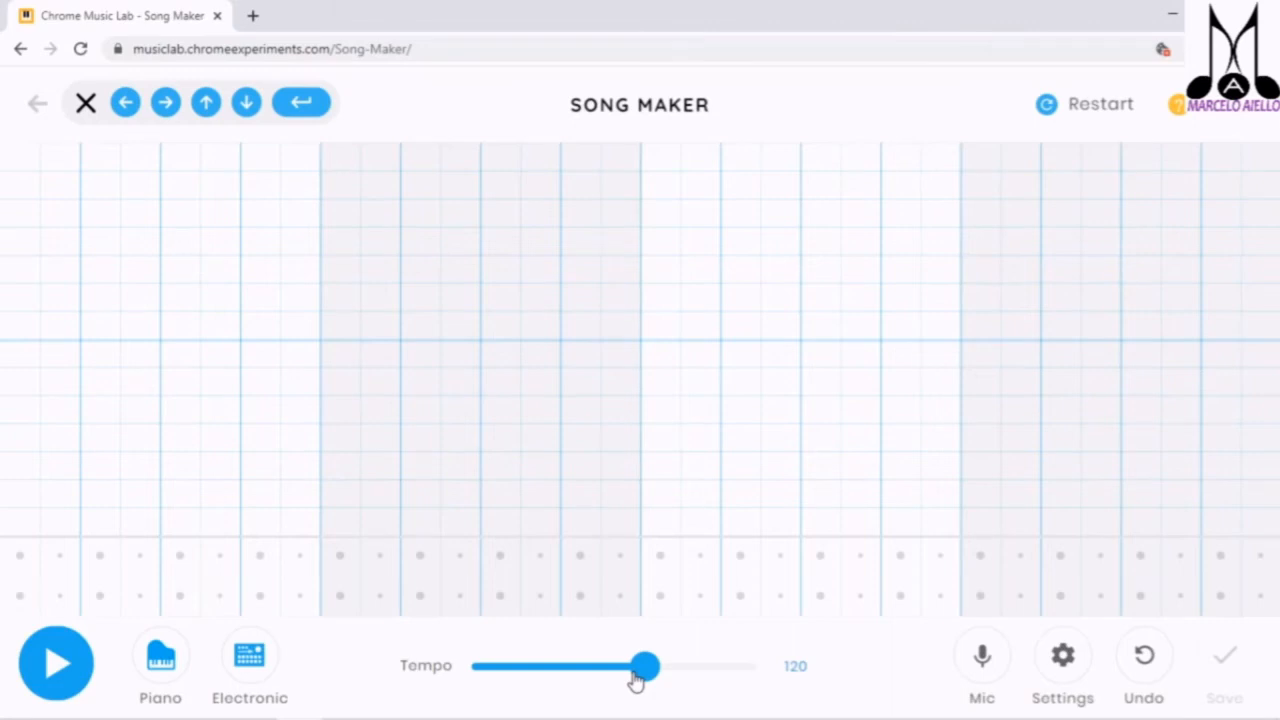
- Try entering a note by microphone and delete the recorded note from the first column of the grid
left_click(983, 660)
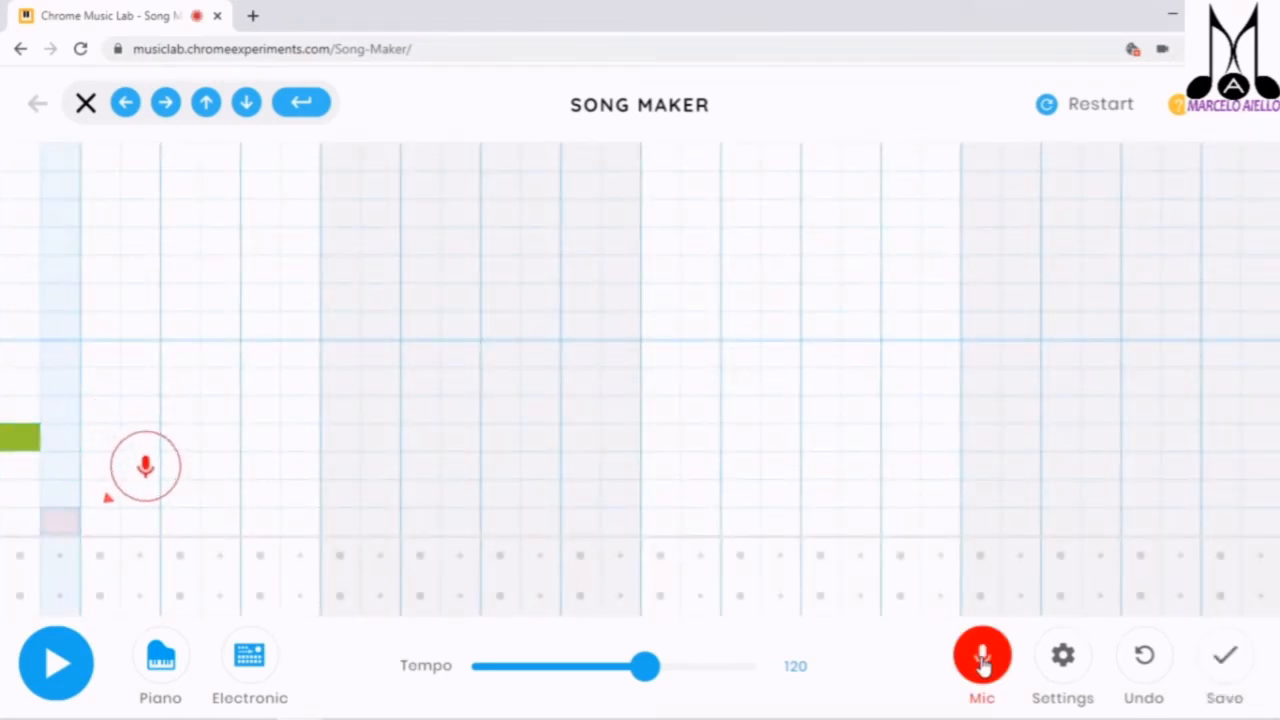
left_click(983, 662)
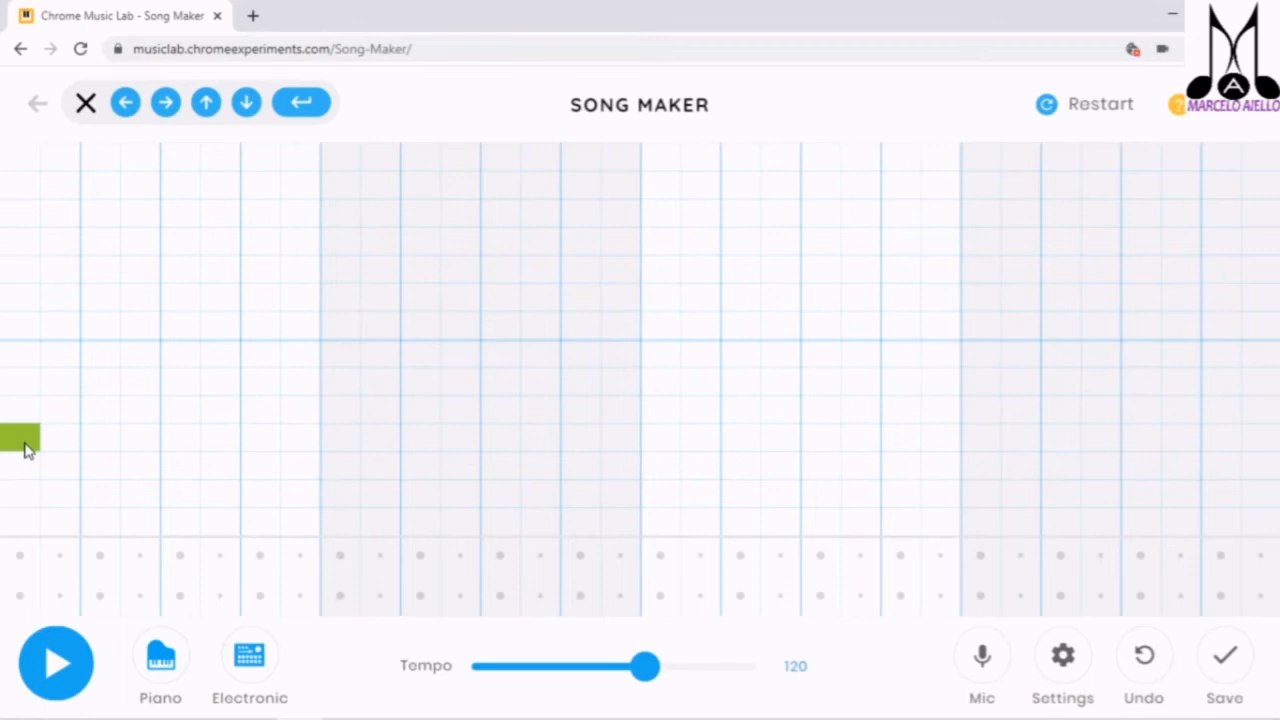
left_click(25, 447)
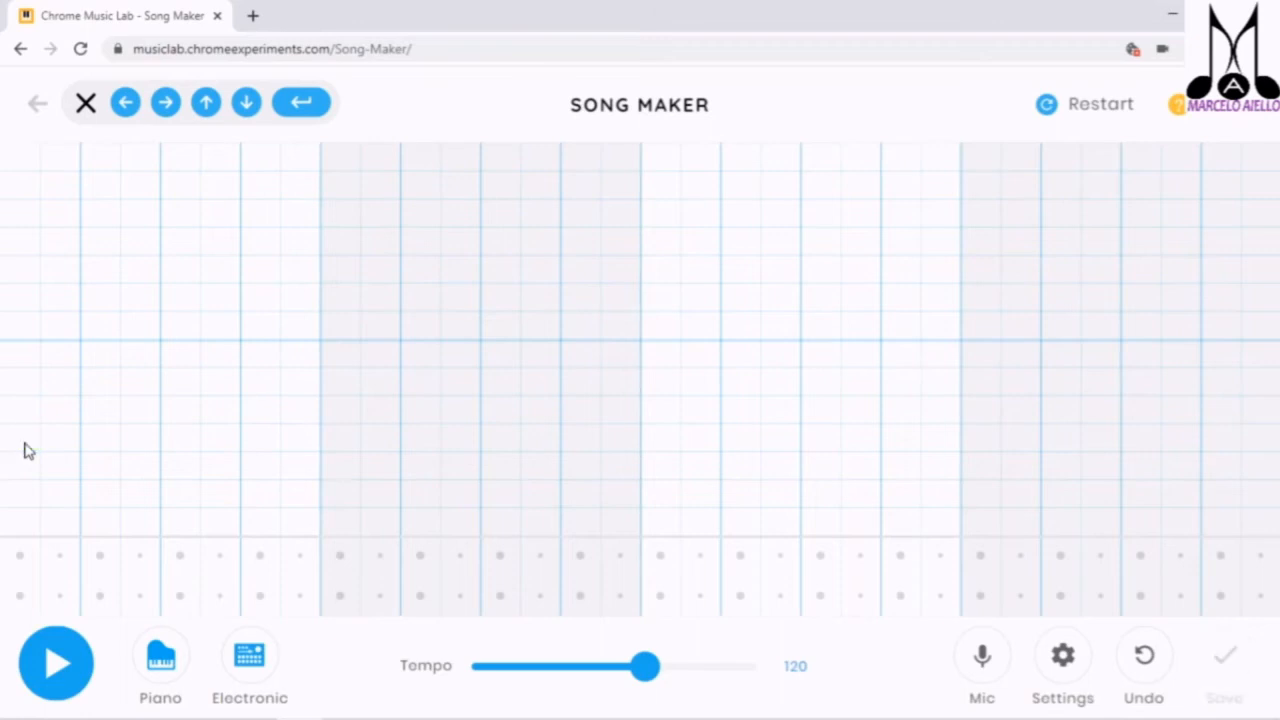
- Set the song's length to 1 bar with 4 beats per bar and apply the settings
left_click(1066, 670)
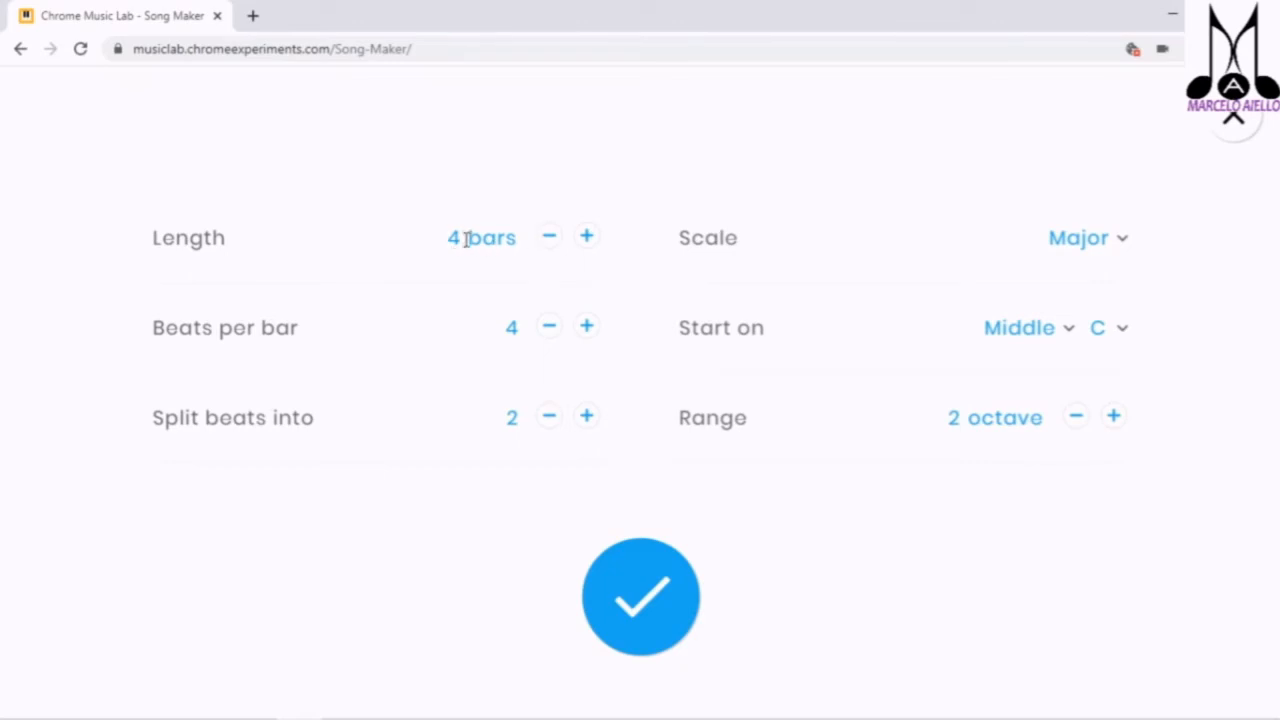
left_click(549, 241)
double_click(549, 241)
left_click(549, 333)
left_click(548, 336)
left_click(634, 580)
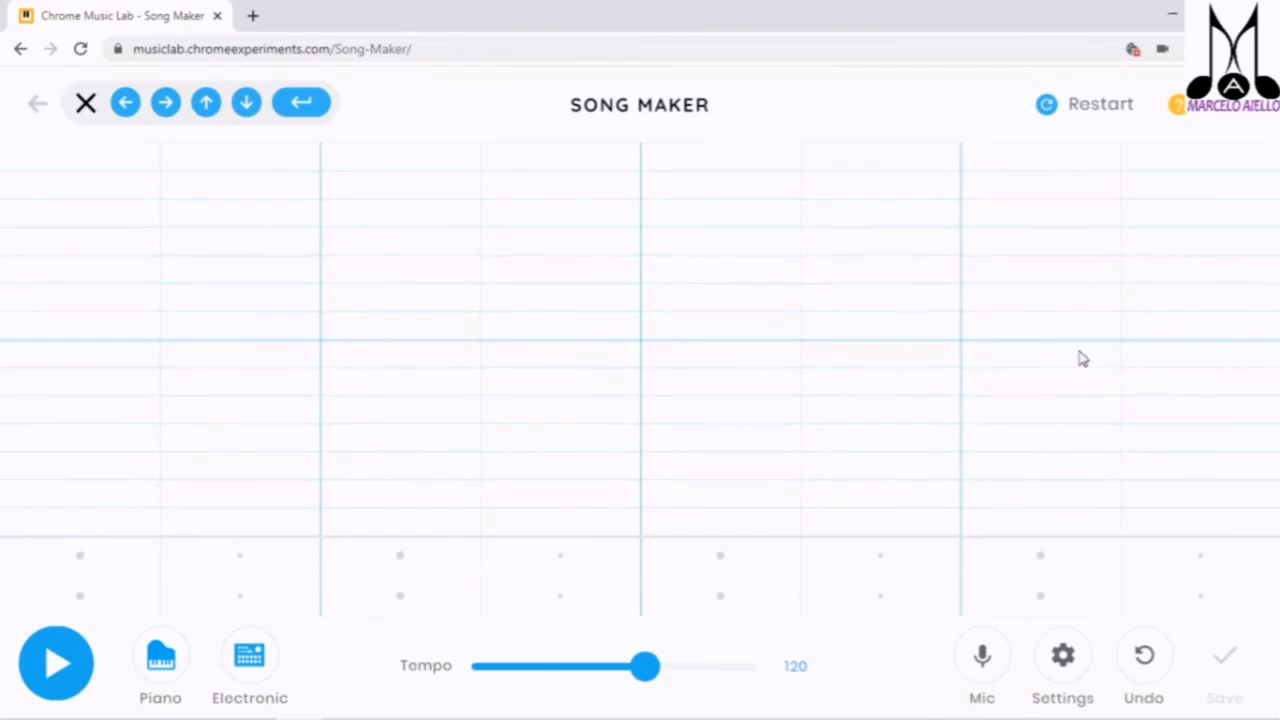
- Switch the percussion to Kit and alternate low hits on beats 1 and 3 with high hits on beats 2 and 4
left_click(252, 662)
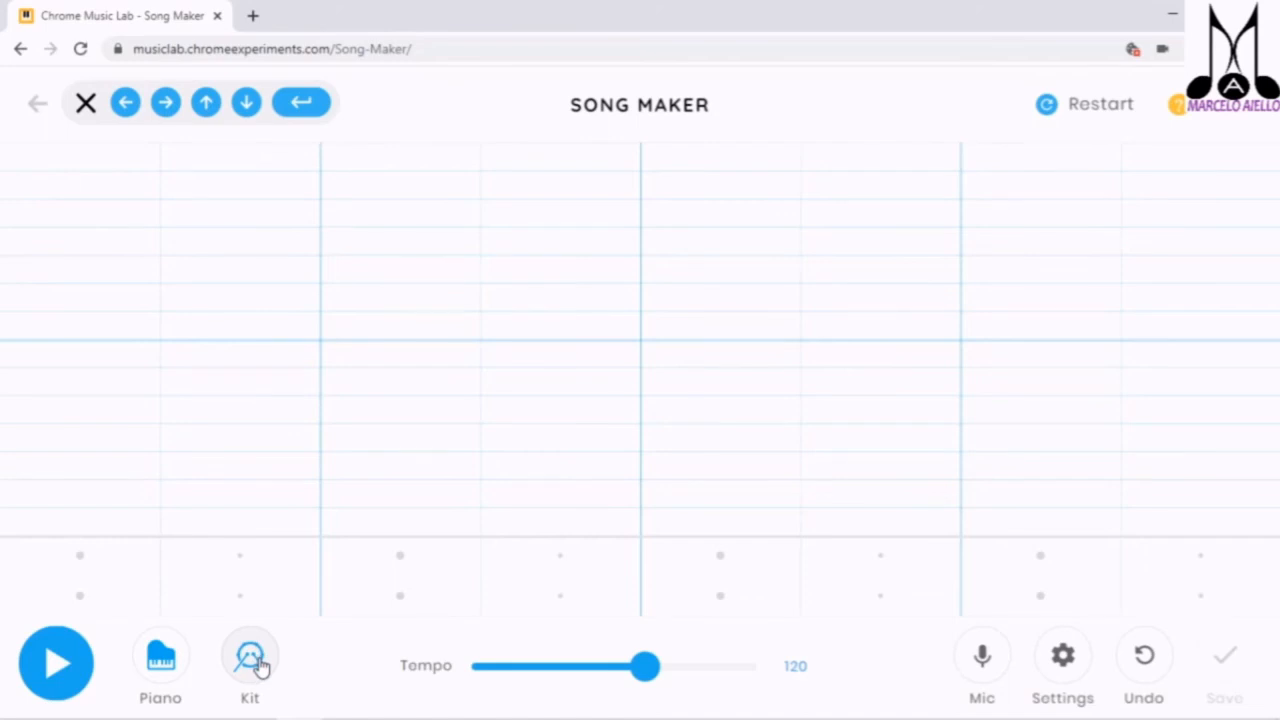
left_click(80, 596)
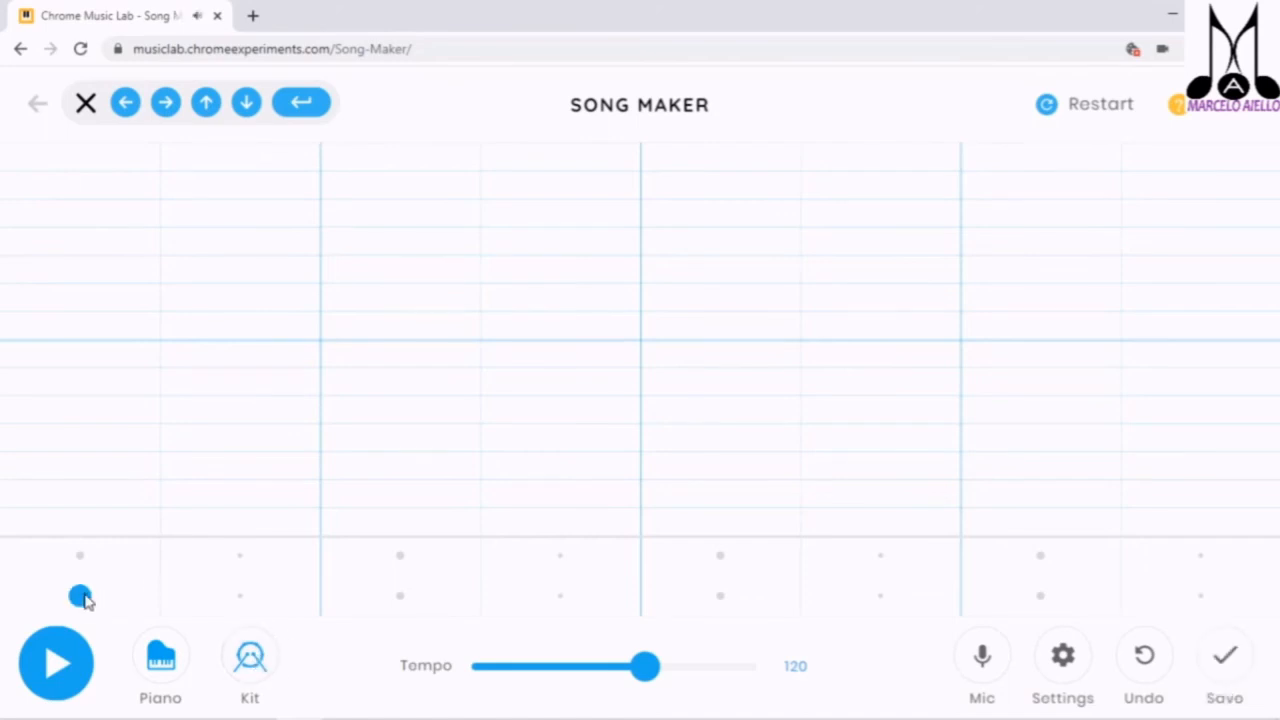
left_click(402, 558)
left_click(714, 600)
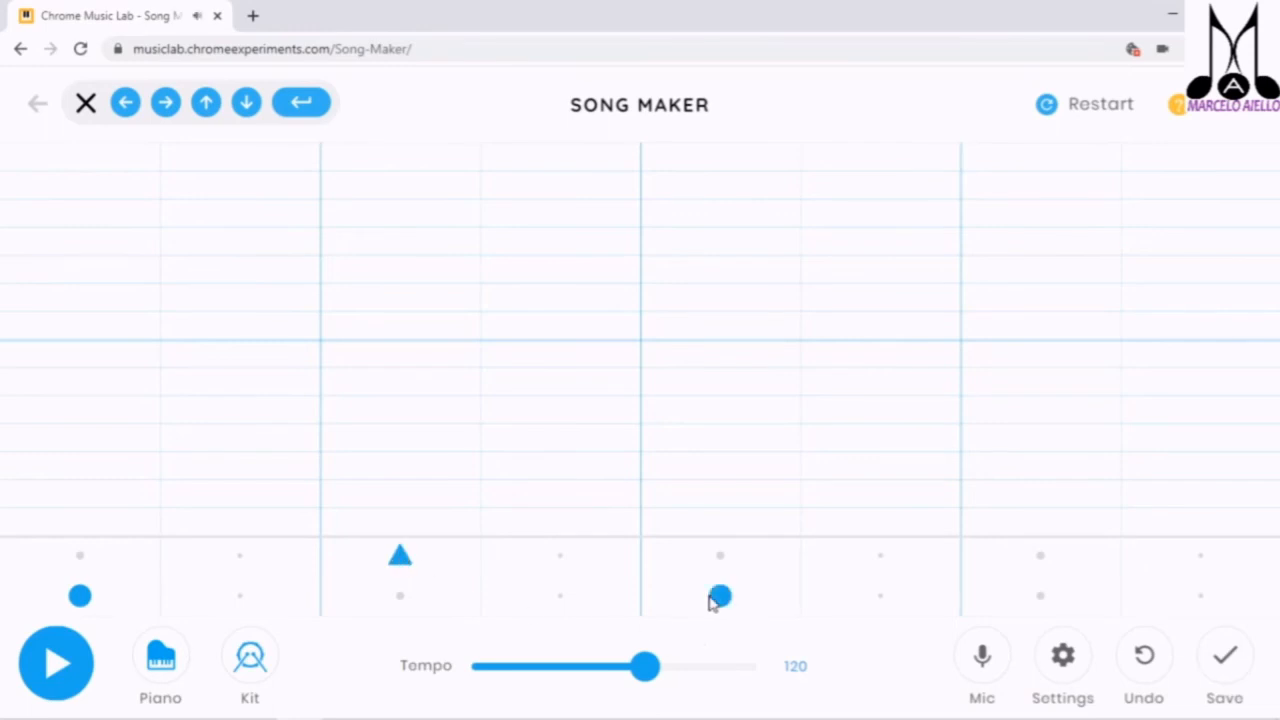
left_click(1041, 558)
- Play the rhythm while trying a tempo of 60, set the tempo to 180, and stop playback
left_click(66, 664)
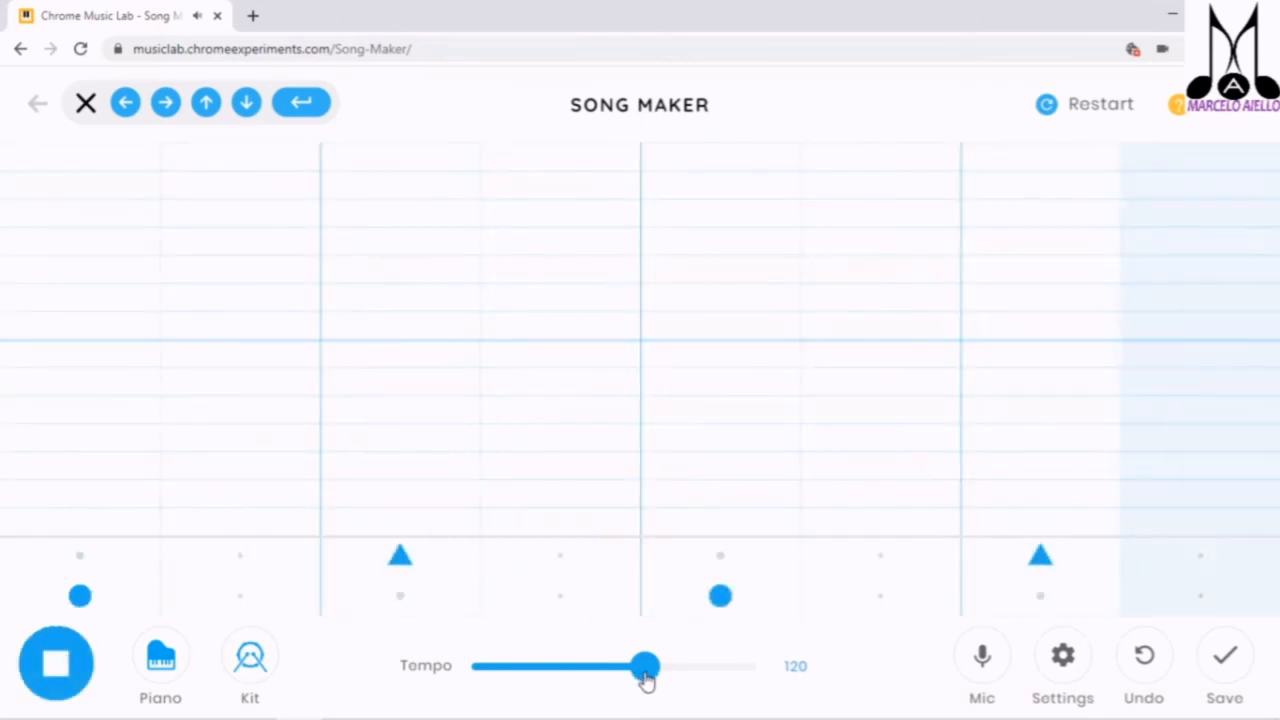
left_click_drag(647, 679, 547, 675)
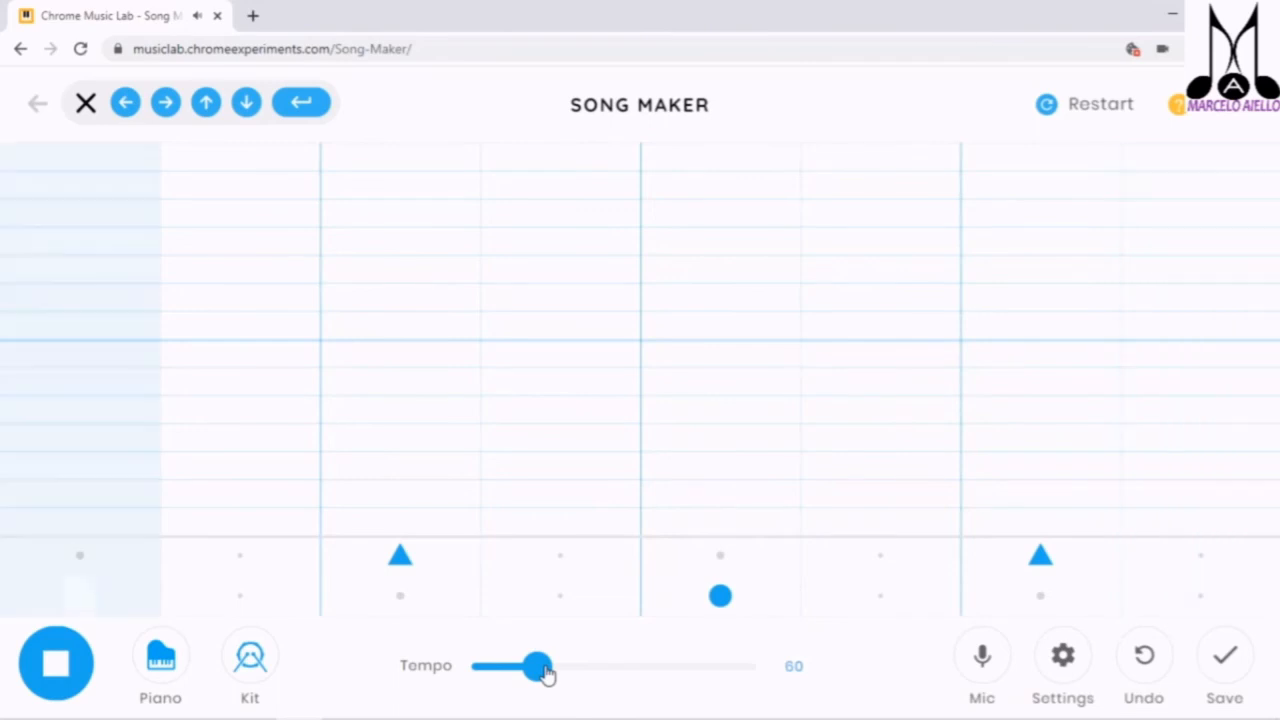
left_click_drag(545, 672, 709, 686)
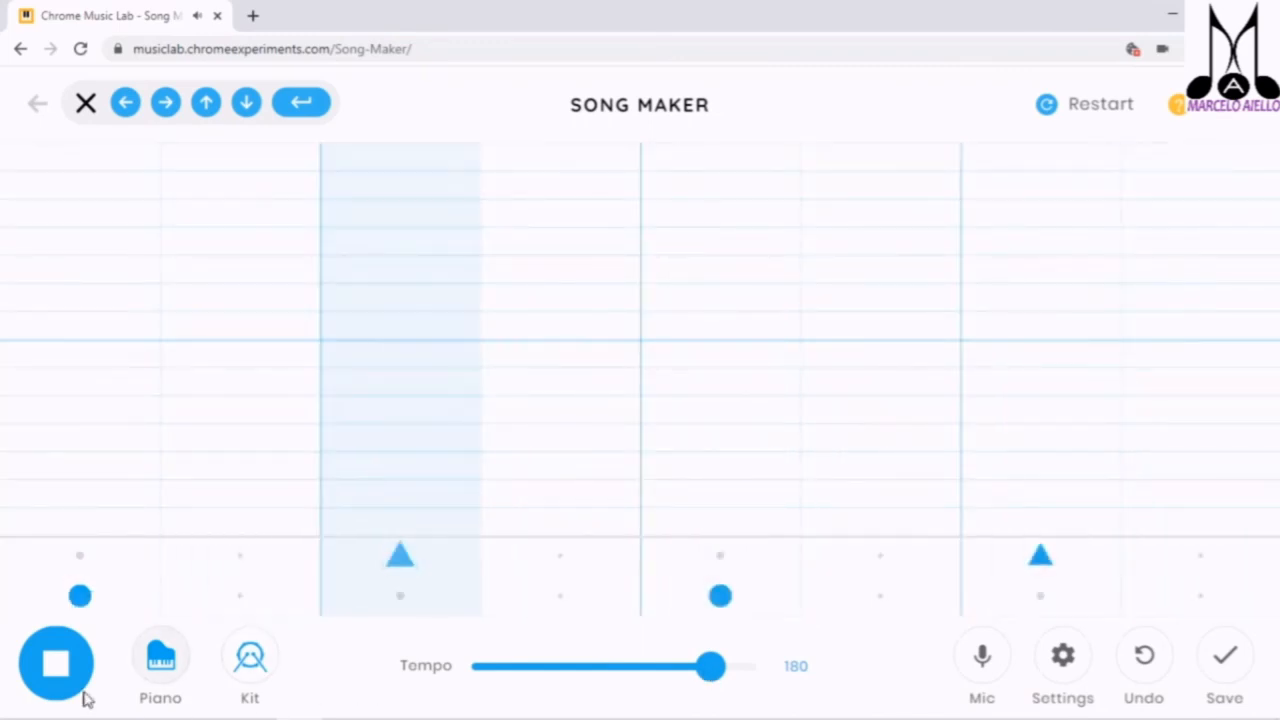
left_click(50, 688)
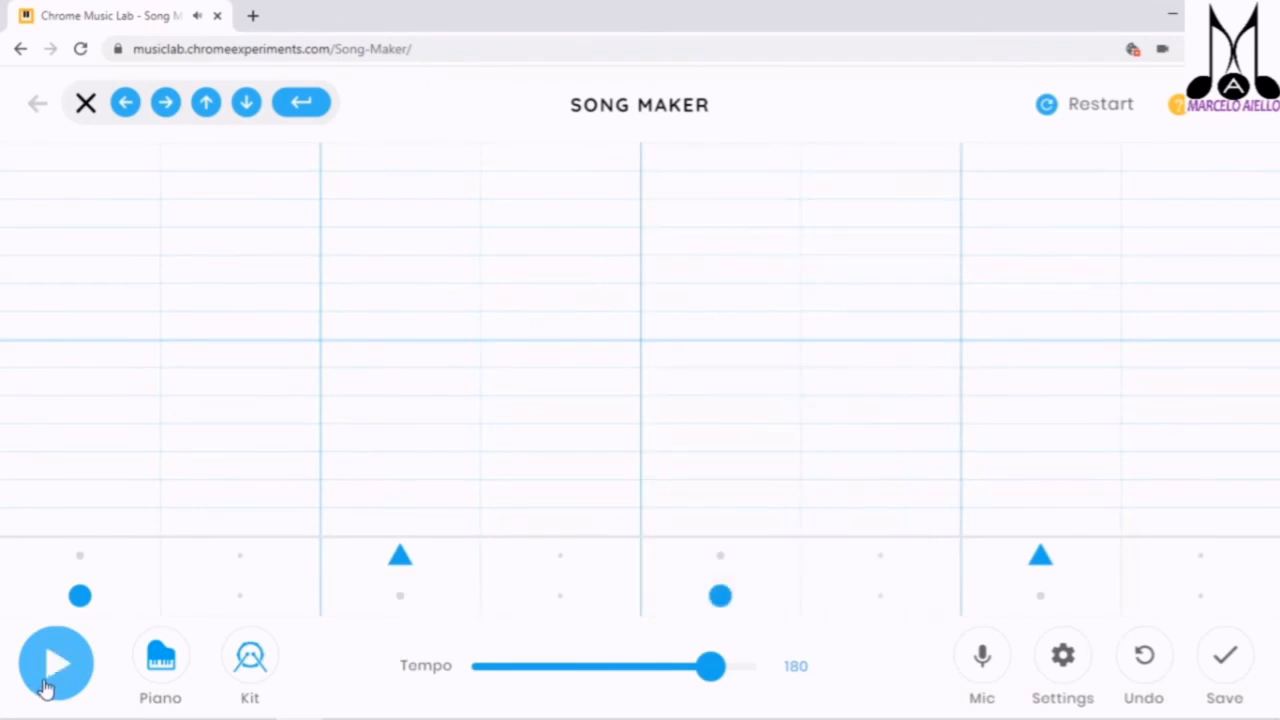
- Enter an ascending eight-note C major scale from the lowest row, one note per column and one row higher each time
left_click(128, 526)
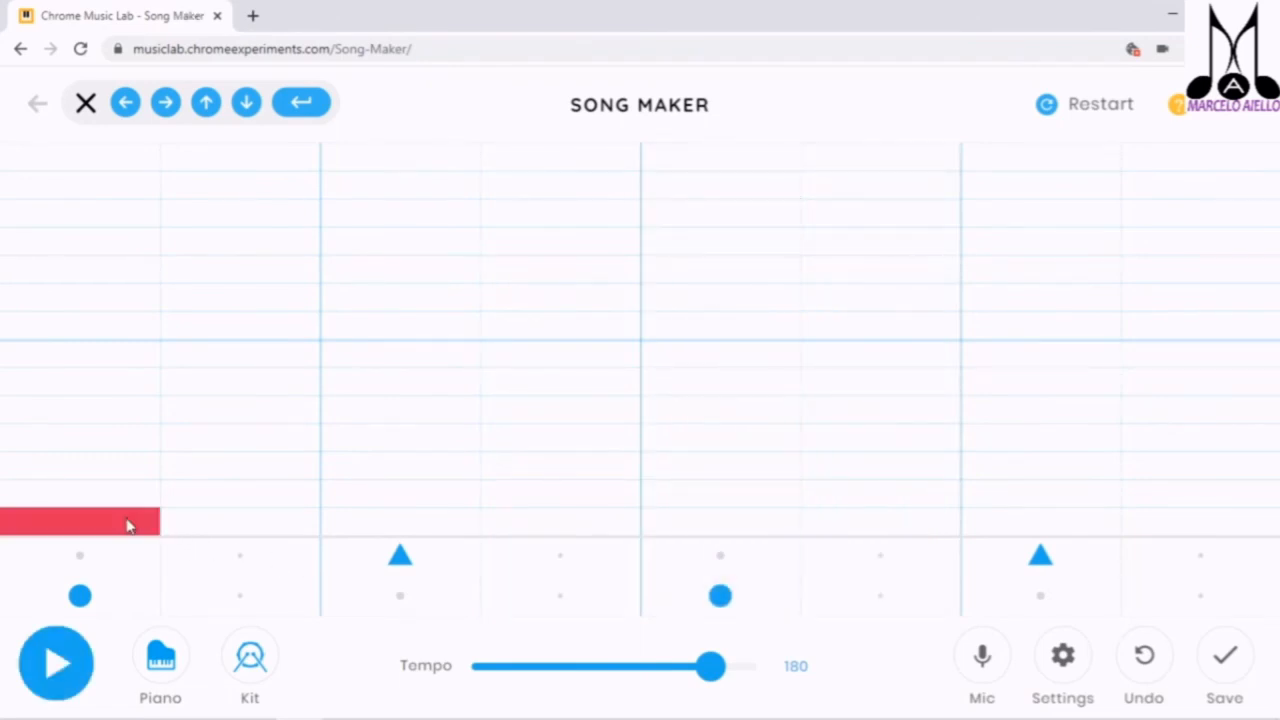
left_click(222, 503)
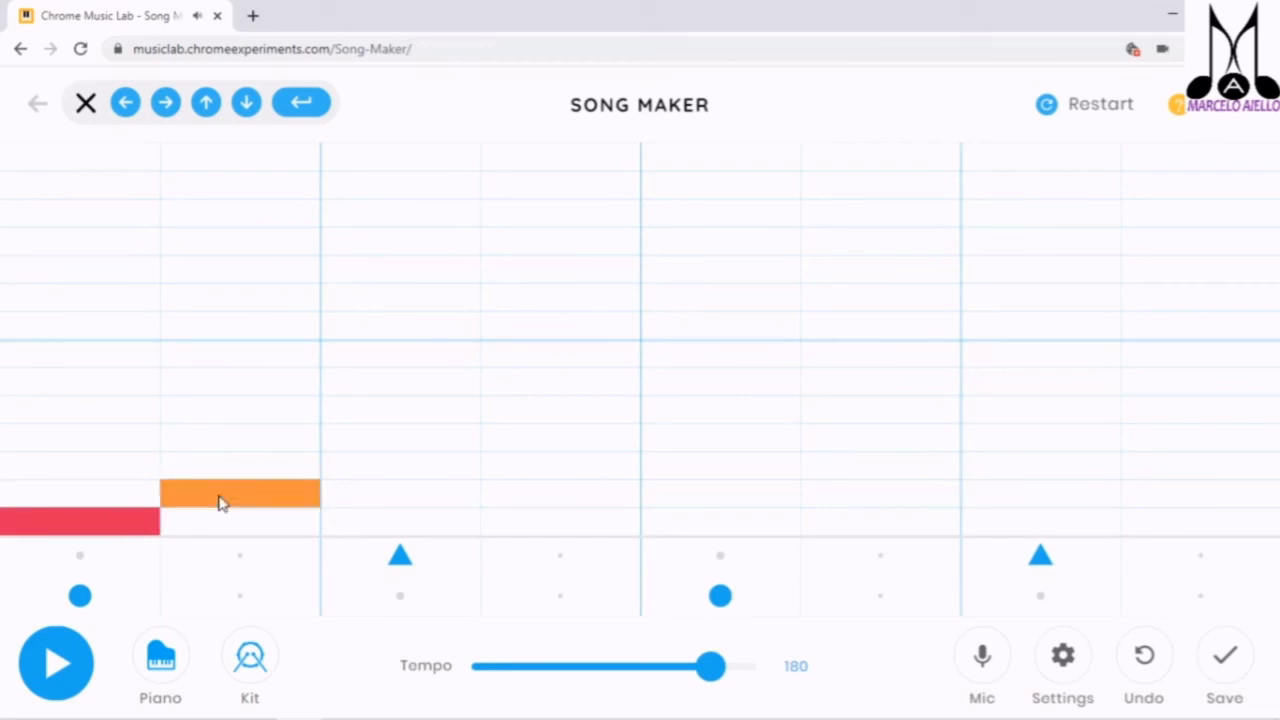
left_click(342, 472)
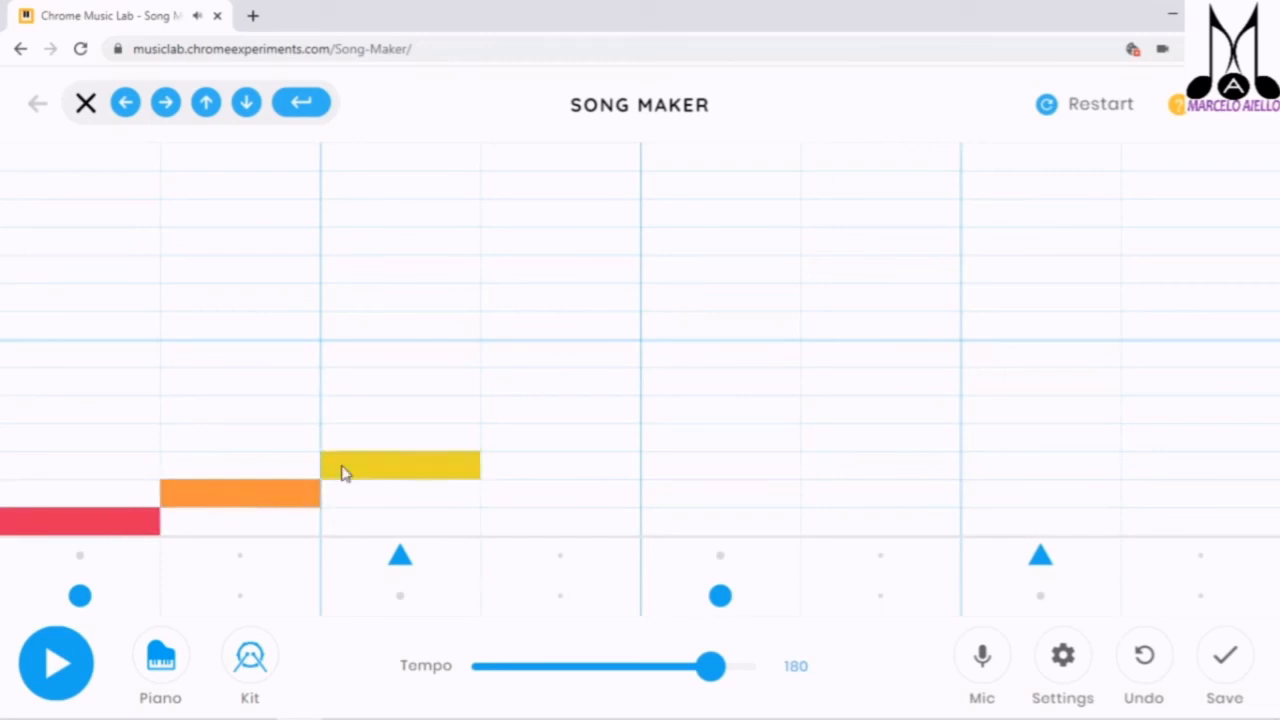
left_click(505, 448)
left_click(663, 411)
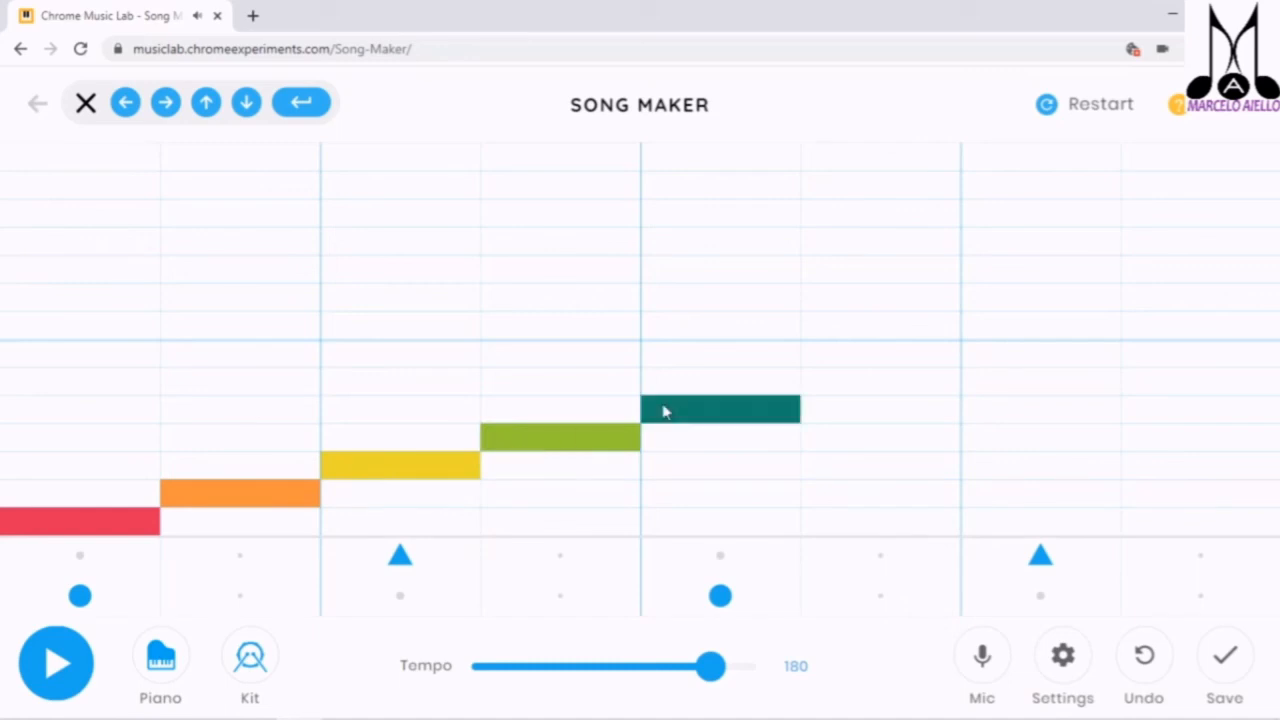
left_click(822, 388)
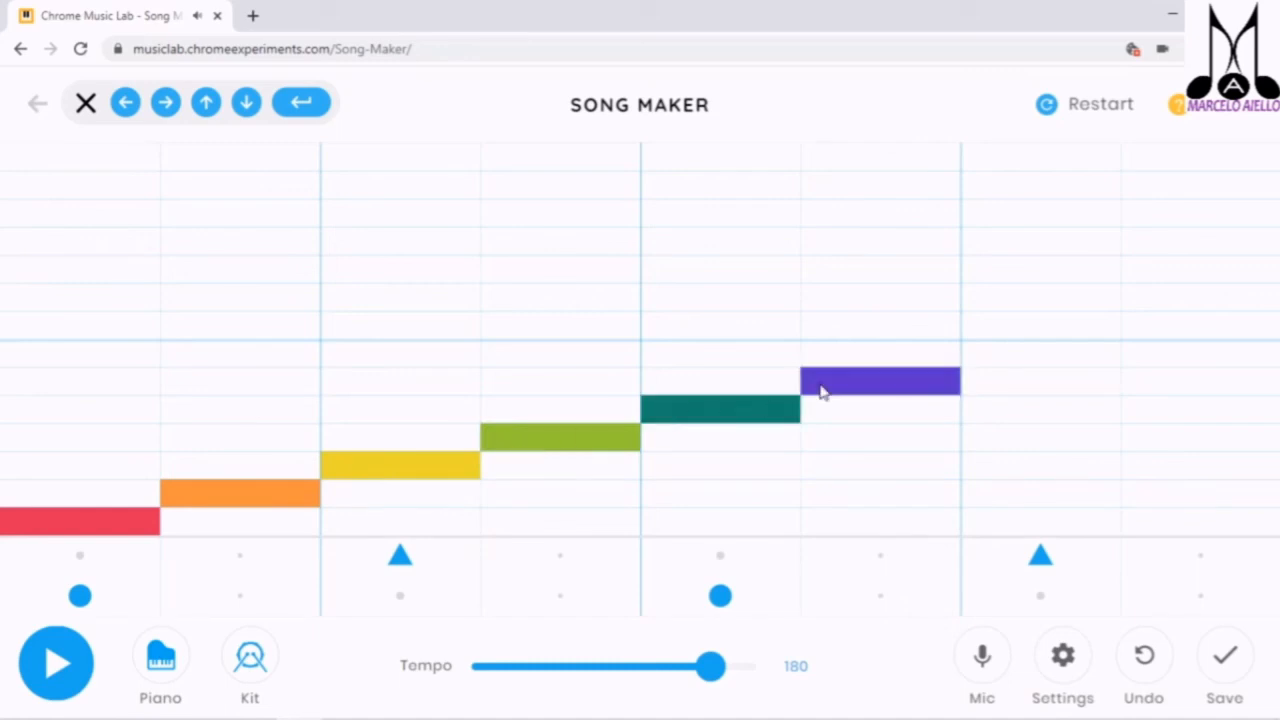
left_click(972, 362)
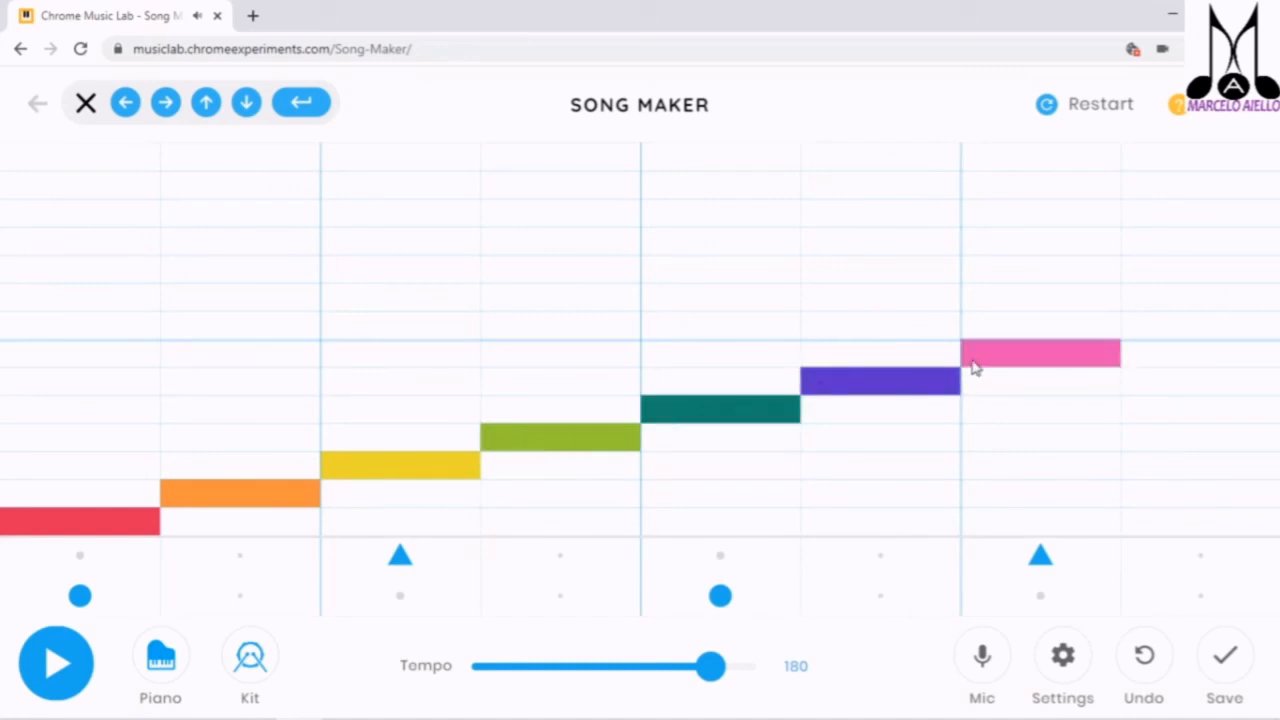
left_click(1163, 328)
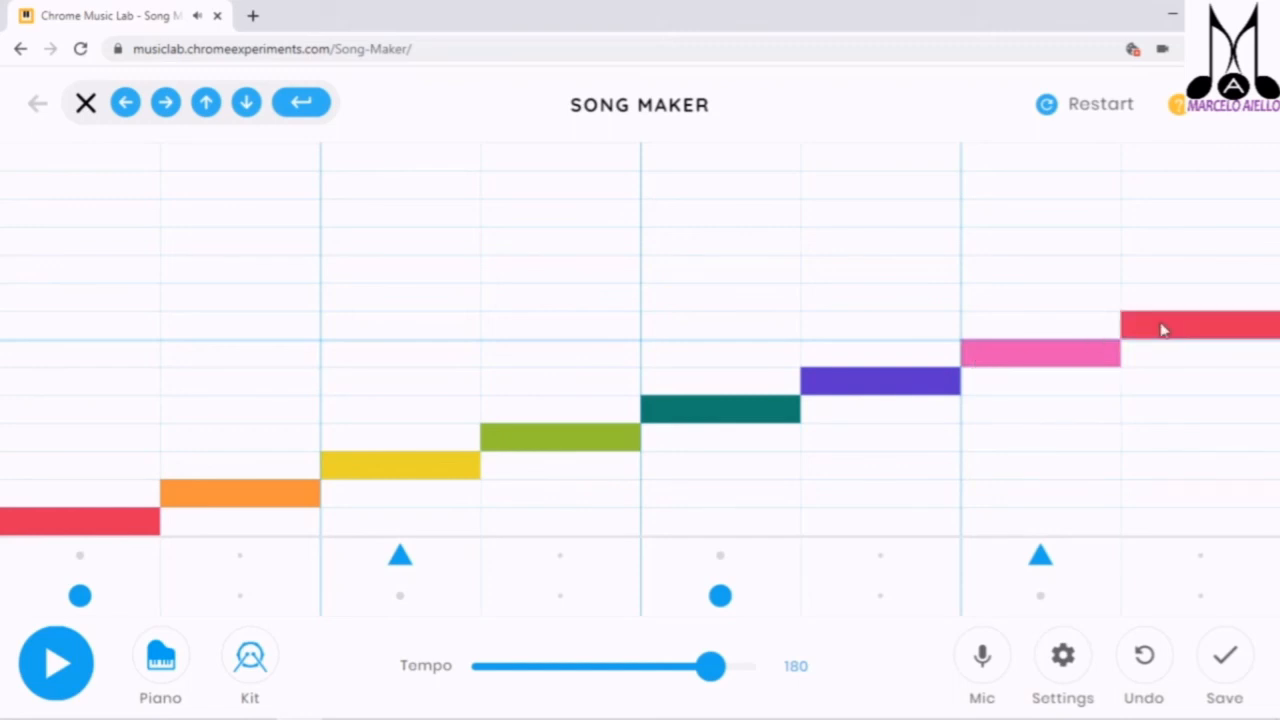
- Check the scale choice in the song settings without changing it, and listen to the melody with its rhythm
left_click(1062, 656)
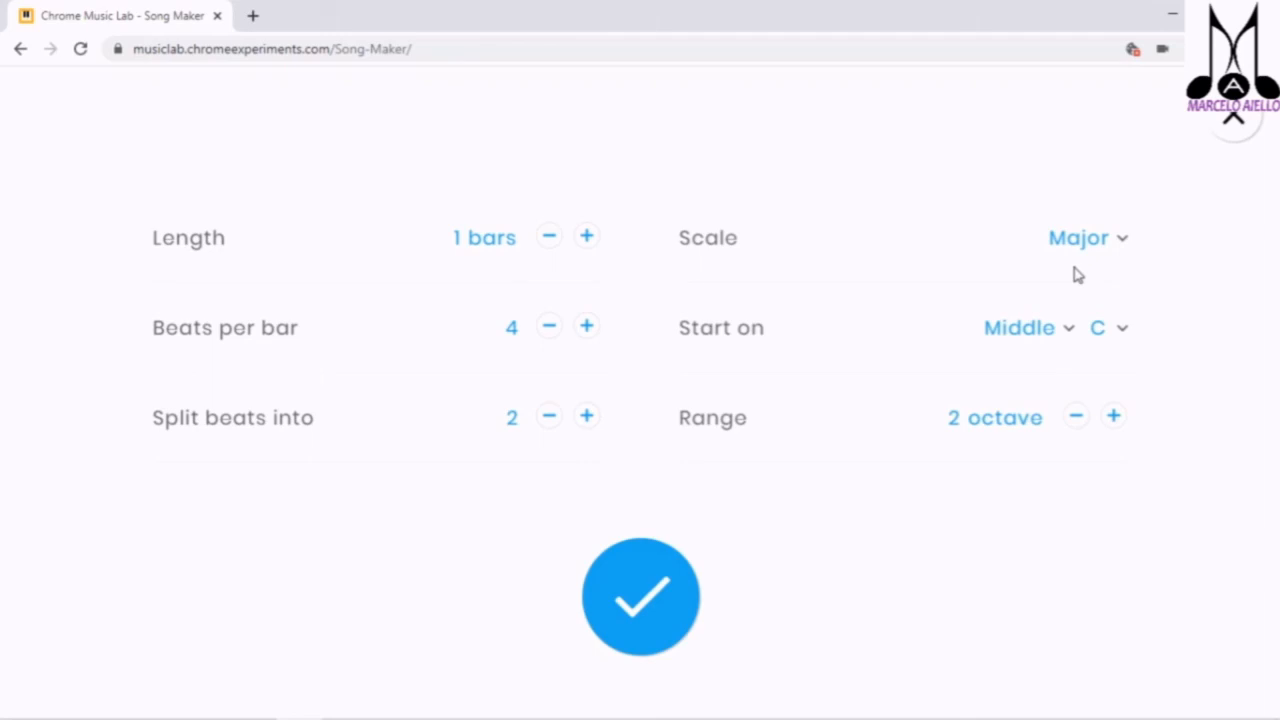
left_click(656, 598)
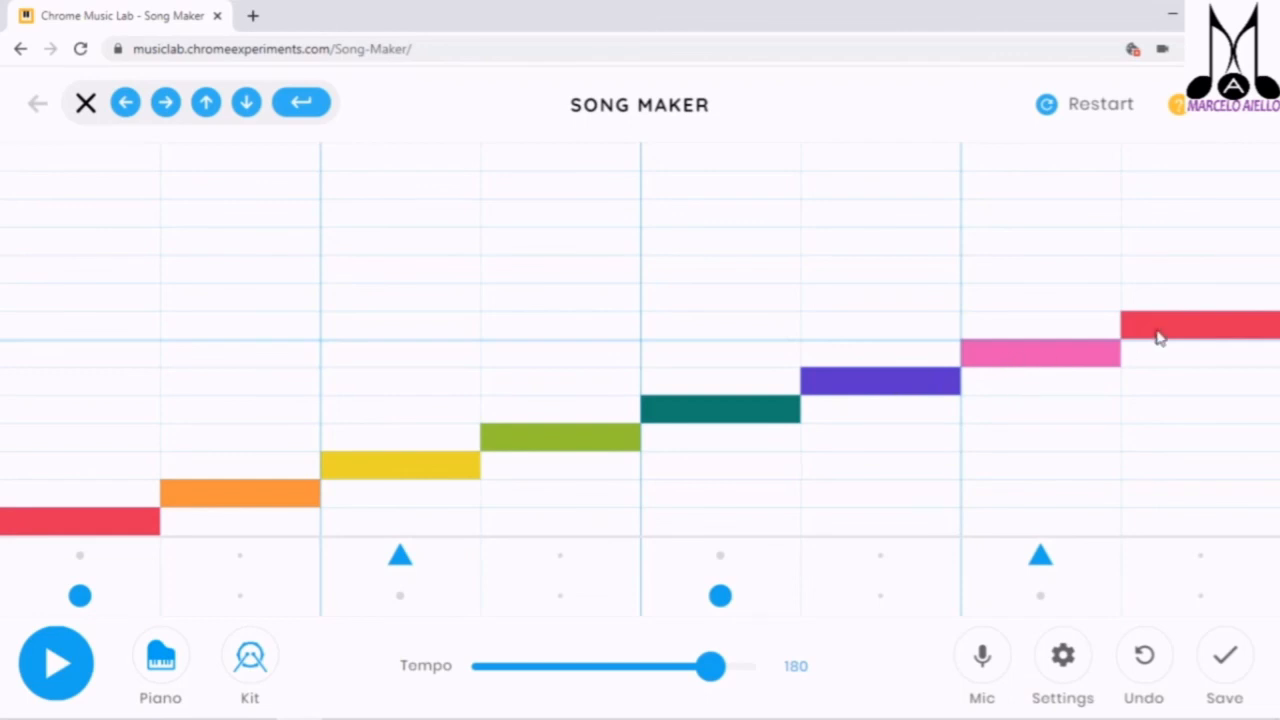
left_click(54, 665)
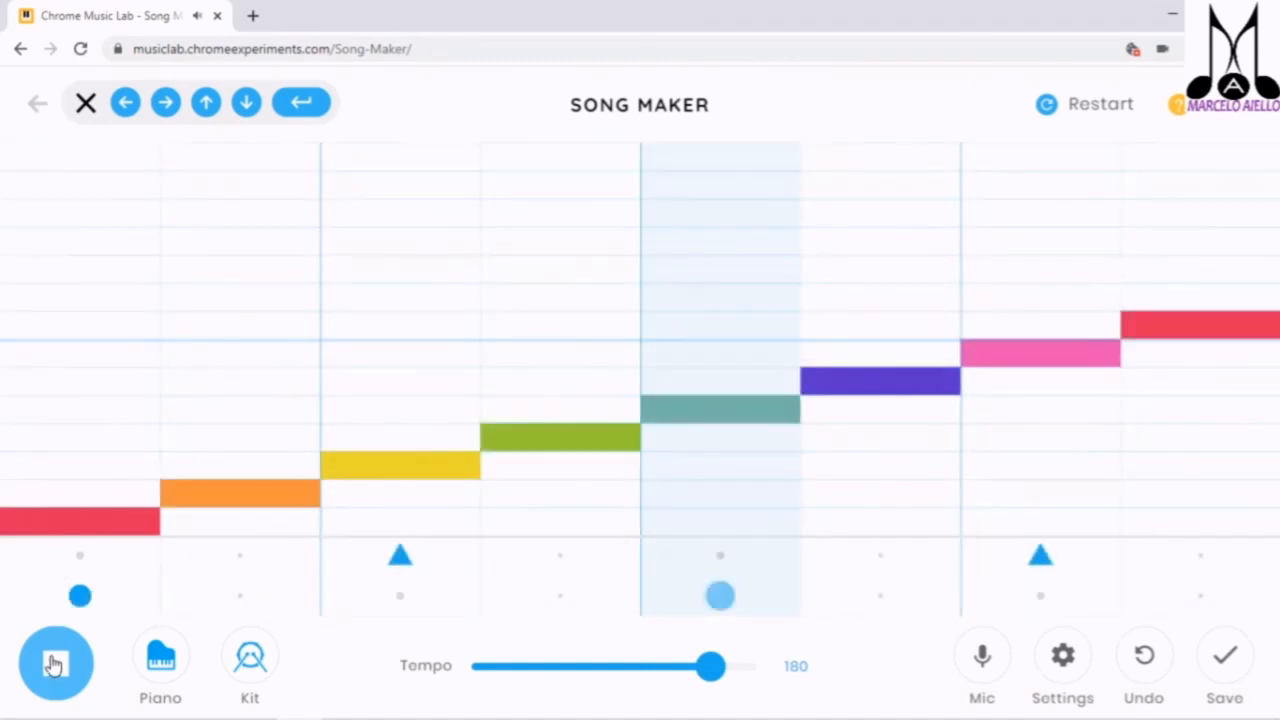
left_click(55, 665)
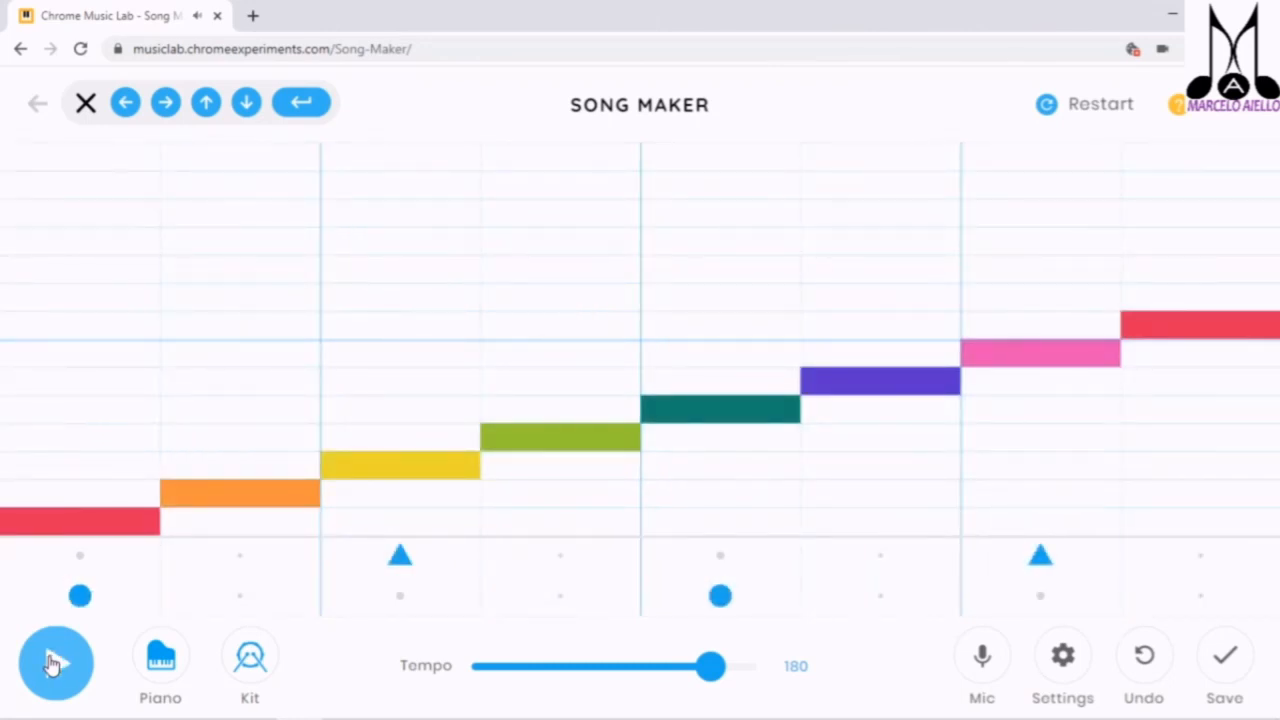